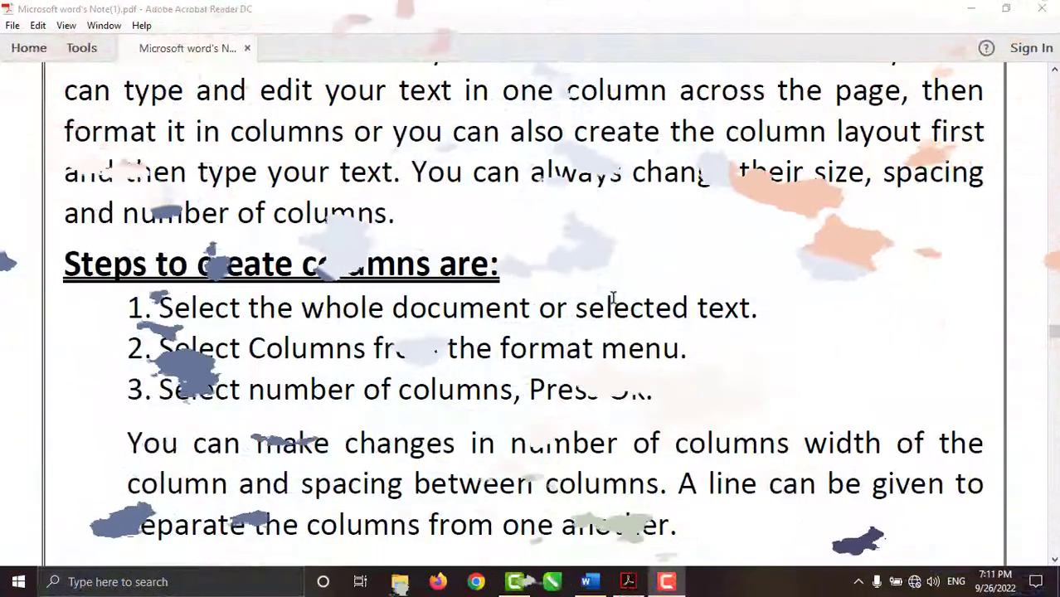
Scroll the notes PDF up to the 'Creating Columns:' heading, then switch to the Word document.
scroll(613, 299, up, 1)
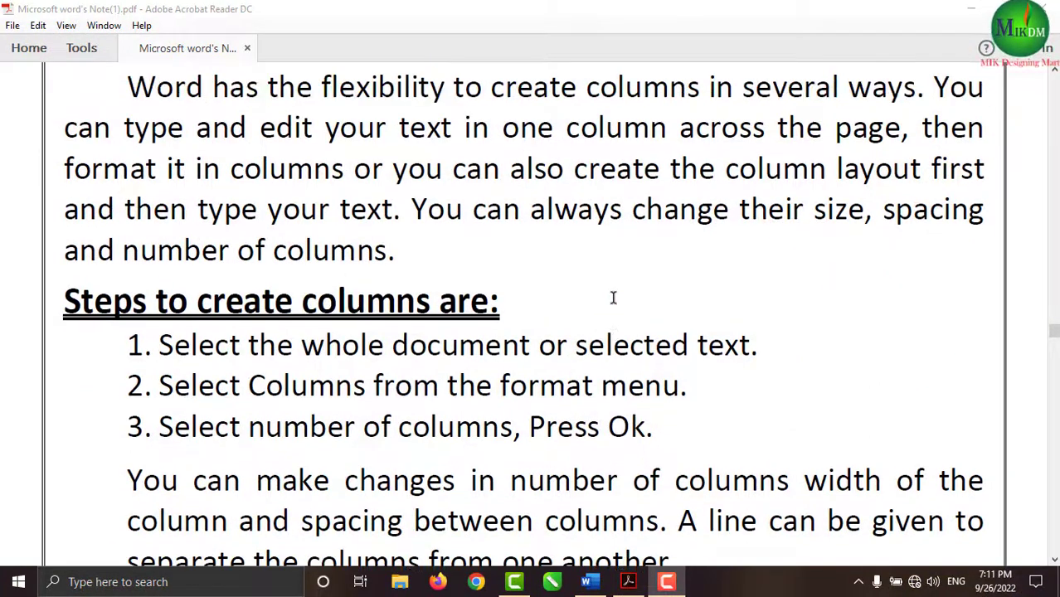
scroll(615, 304, up, 1)
scroll(615, 305, up, 2)
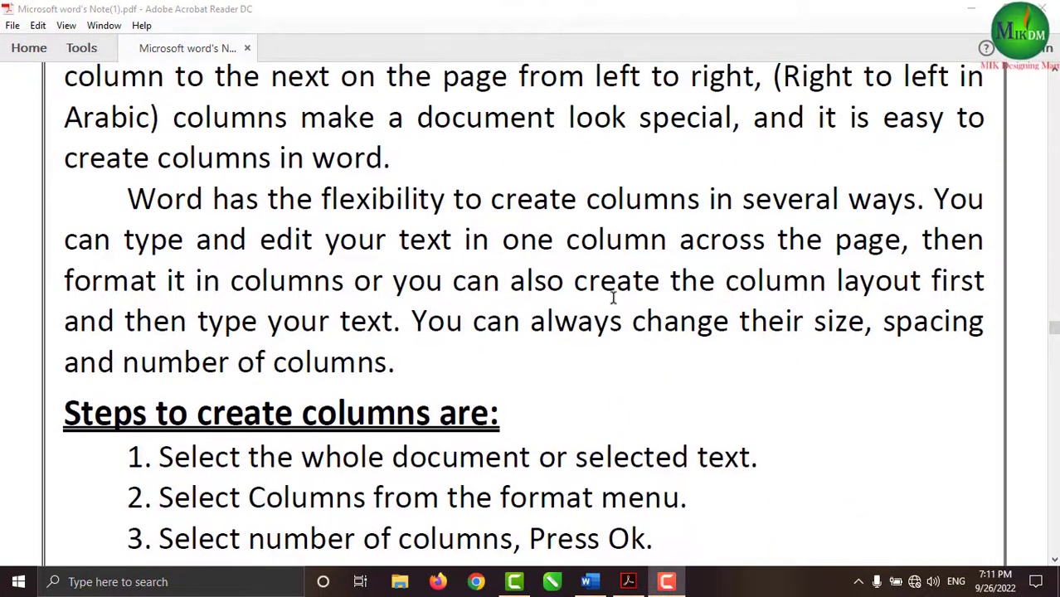
scroll(614, 298, up, 1)
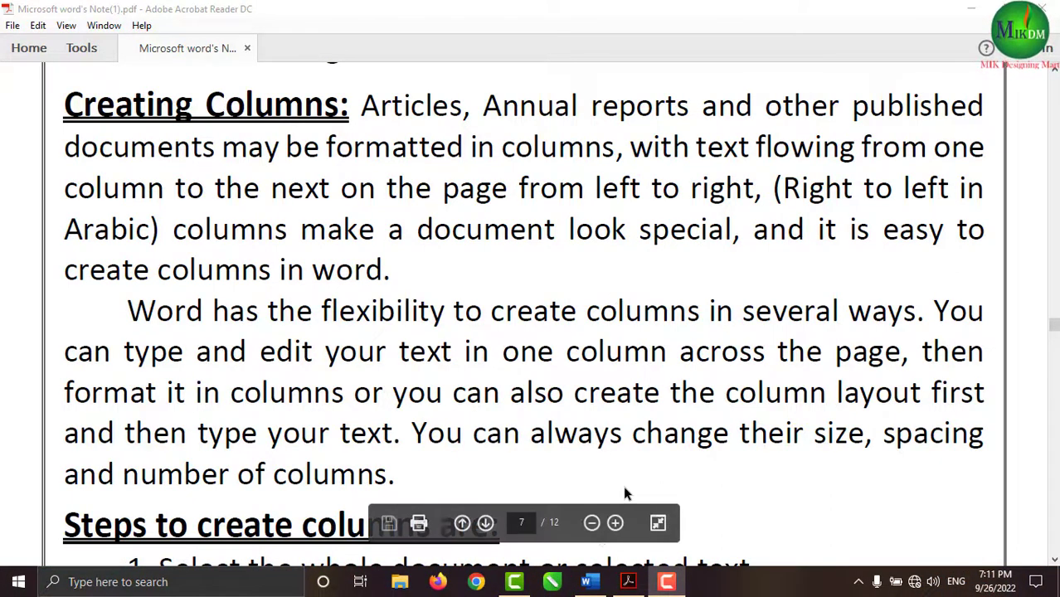
click(590, 582)
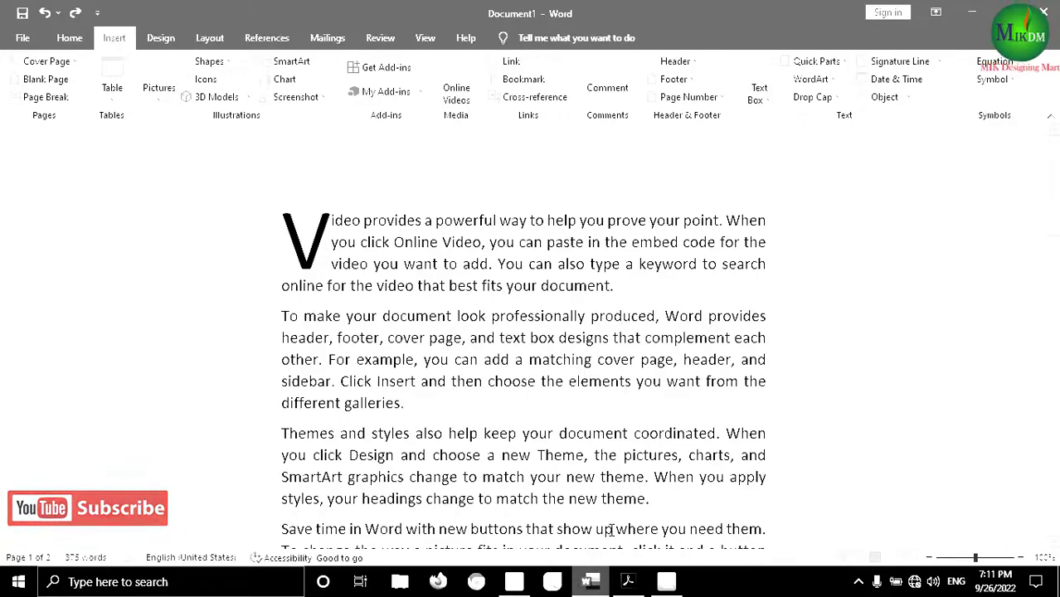
Return to the notes PDF and scroll down to the 'Creating Drop Caps' steps on page 7.
click(632, 581)
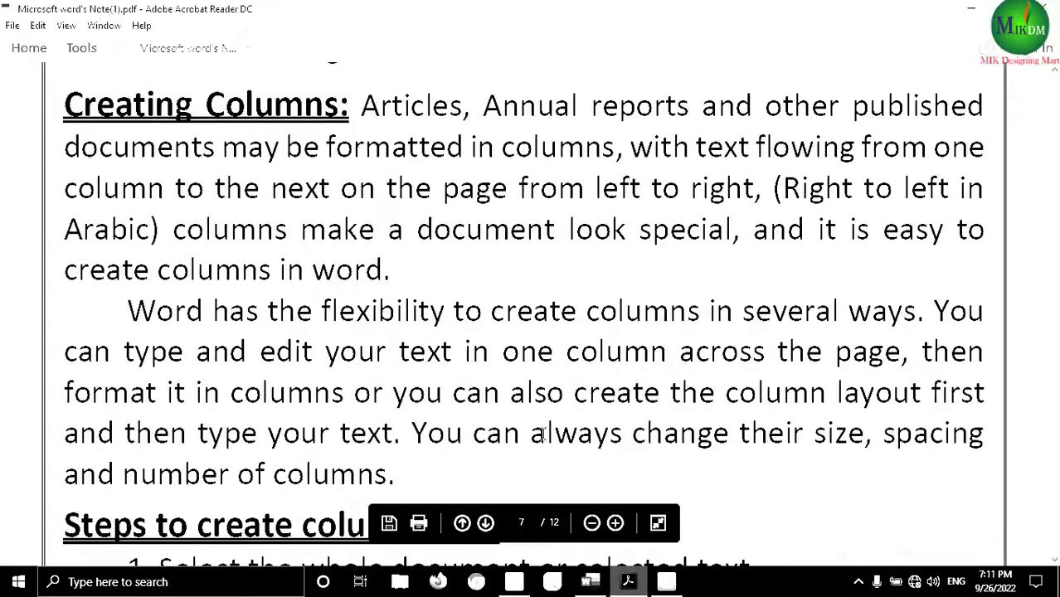
scroll(481, 371, down, 3)
scroll(481, 371, down, 3)
scroll(481, 371, down, 5)
scroll(481, 371, down, 2)
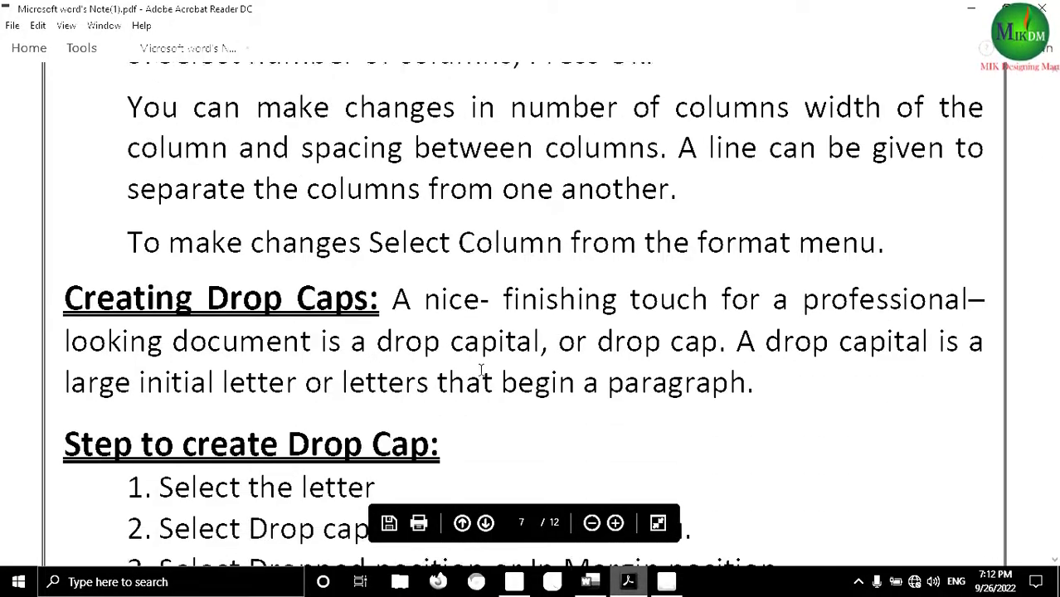
scroll(481, 371, down, 2)
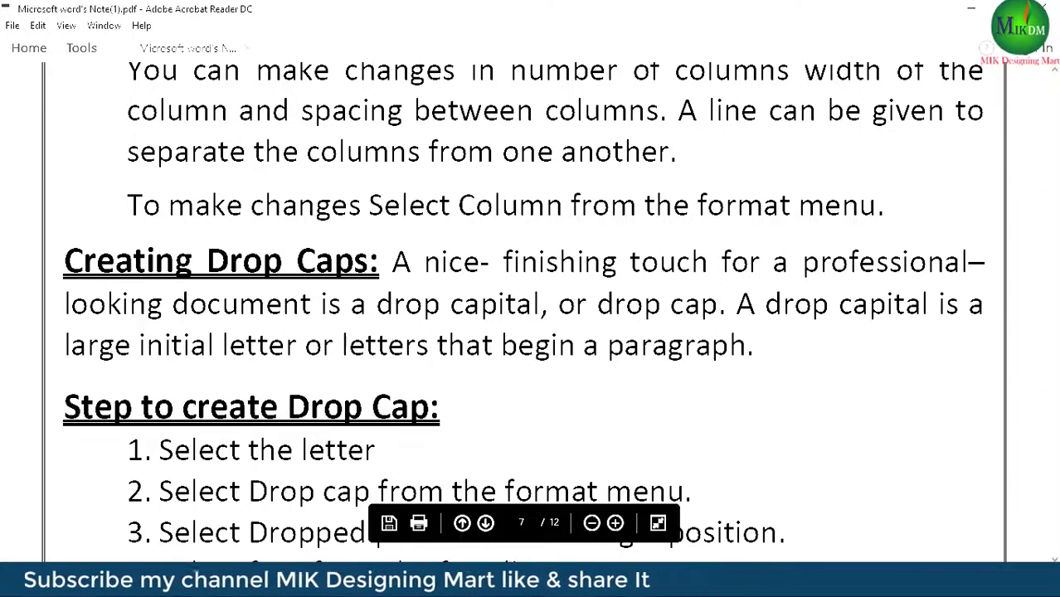
Back in Word, scroll down and select the entire 'Themes and styles' paragraph.
click(589, 580)
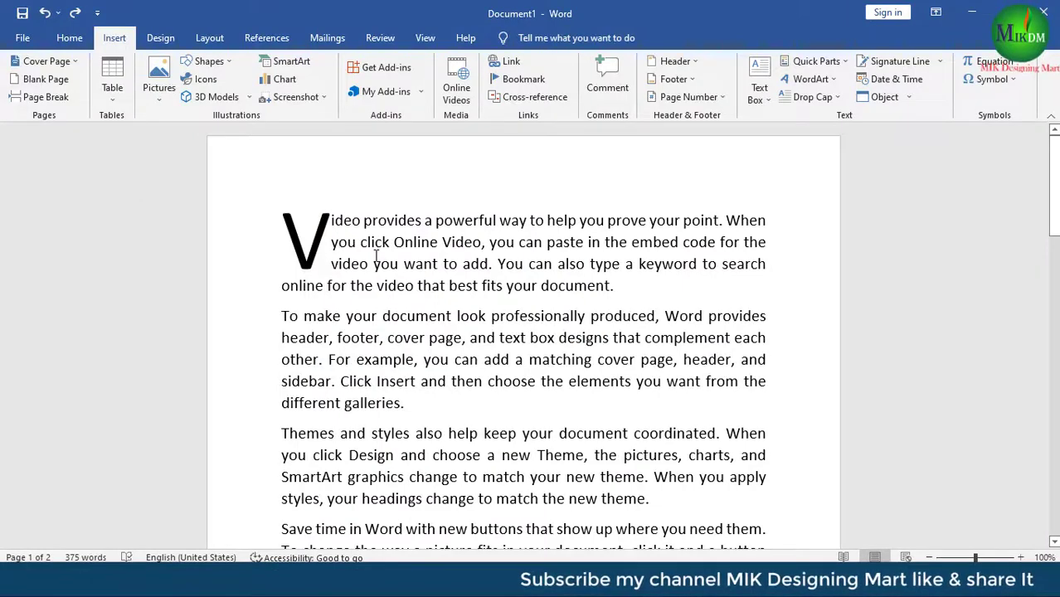
scroll(380, 253, down, 1)
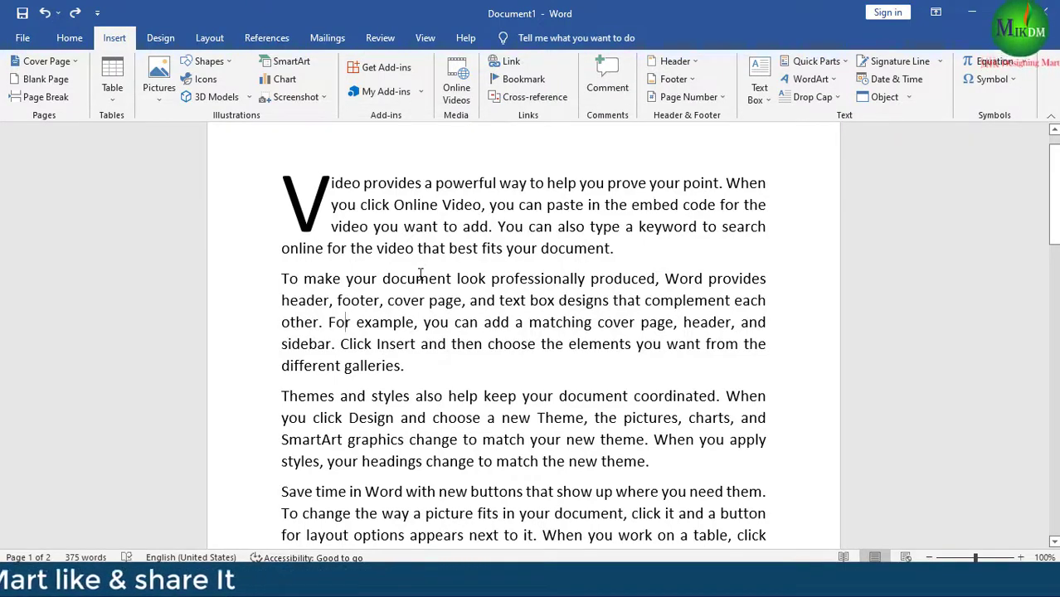
scroll(421, 278, down, 1)
scroll(421, 280, down, 2)
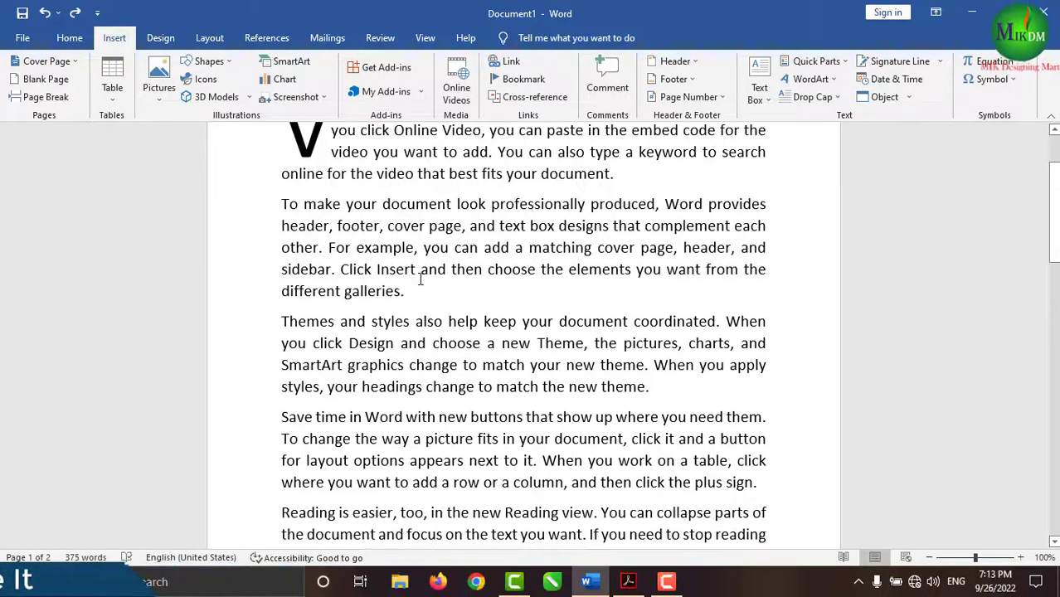
scroll(421, 280, down, 2)
scroll(421, 280, down, 1)
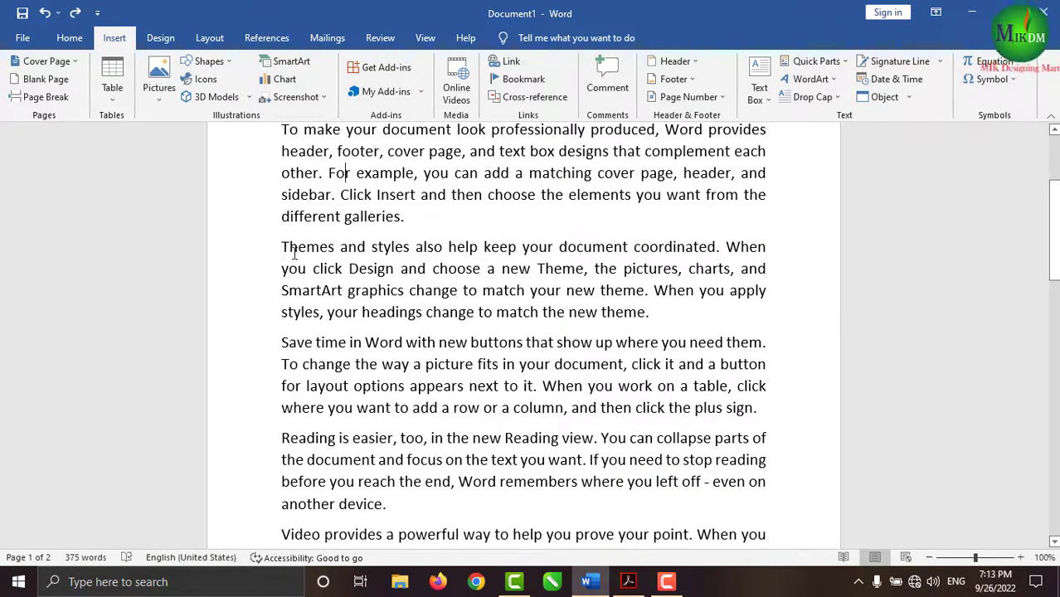
drag(294, 254, 654, 310)
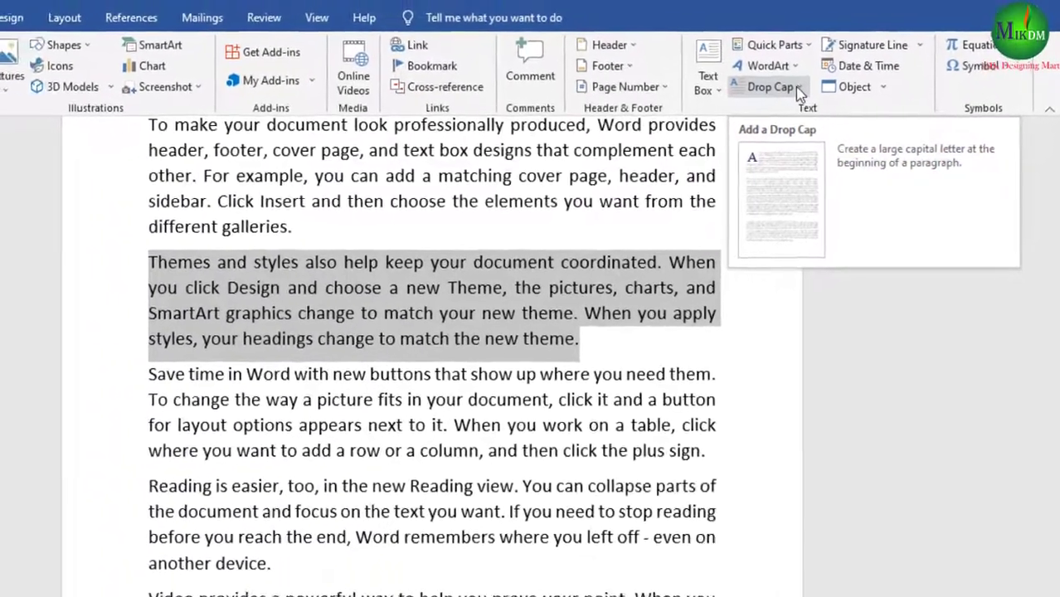
Apply the Dropped drop cap style so a large T spans three lines.
click(805, 89)
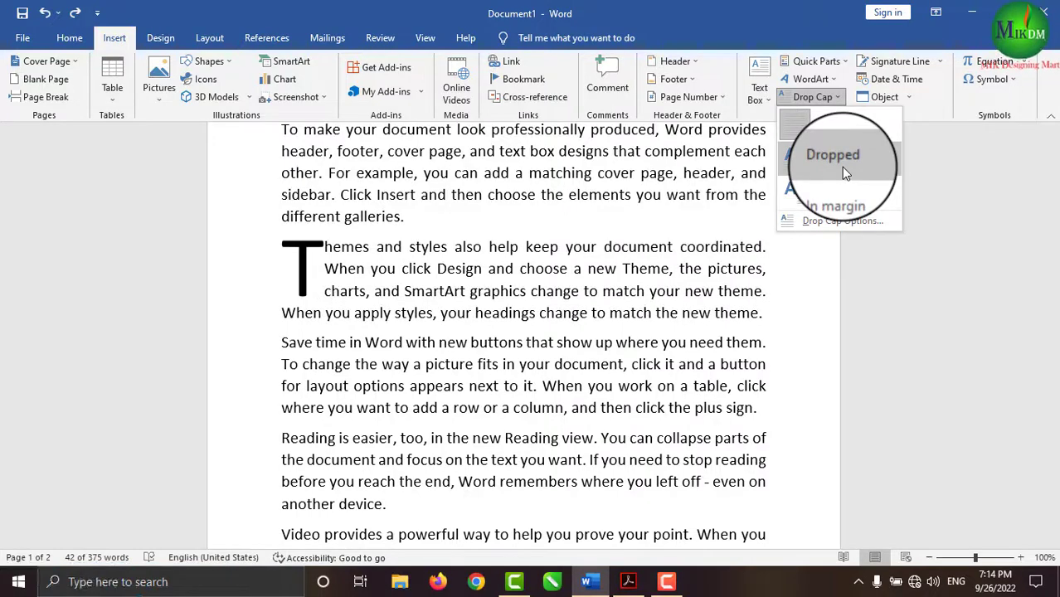
click(842, 167)
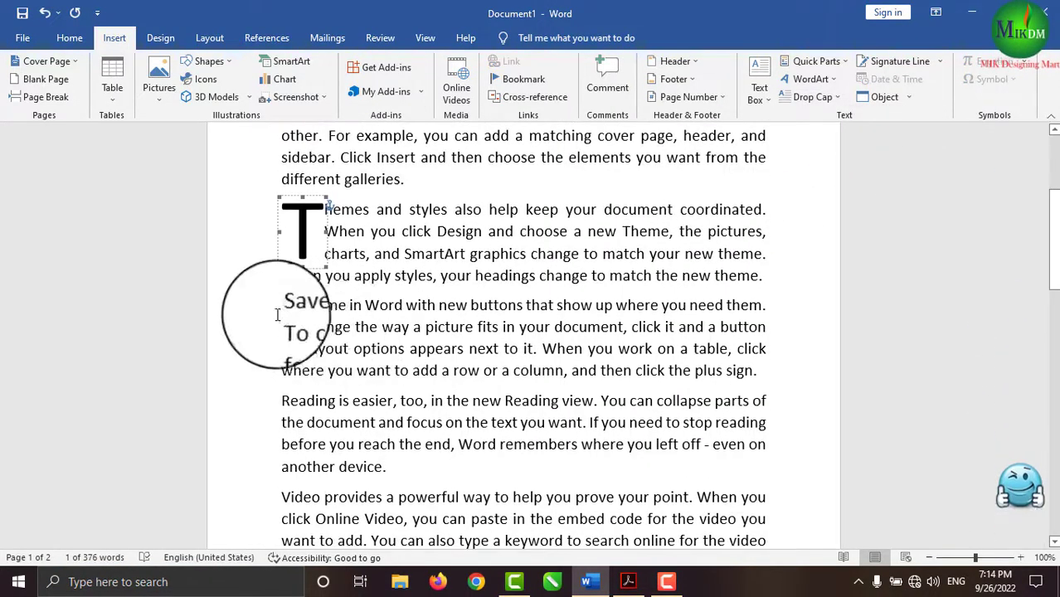
Select the 'Save time in Word' paragraph and give it an In margin drop cap S.
drag(281, 305, 768, 380)
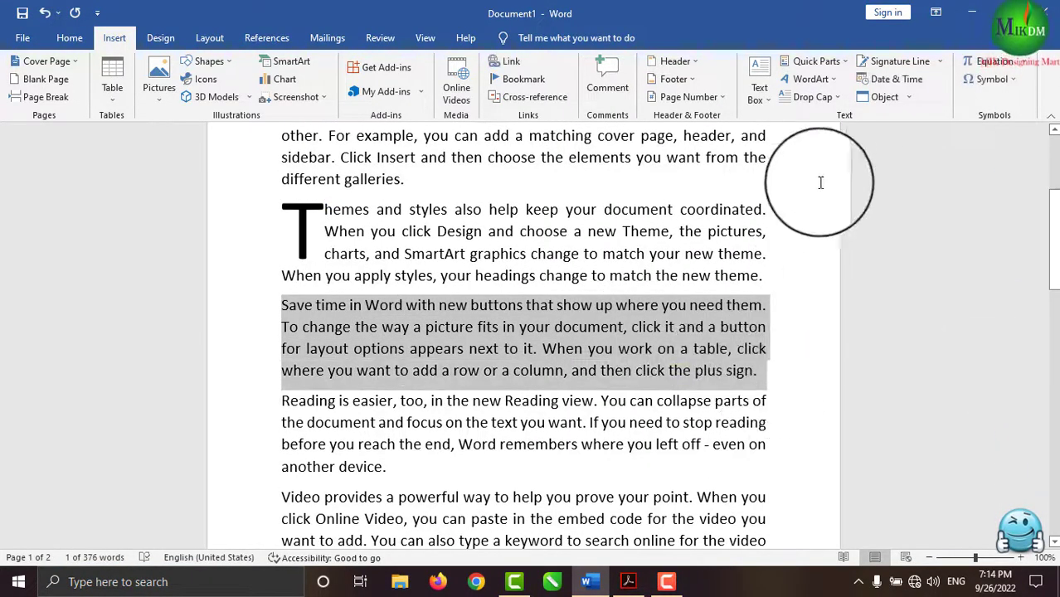
click(838, 96)
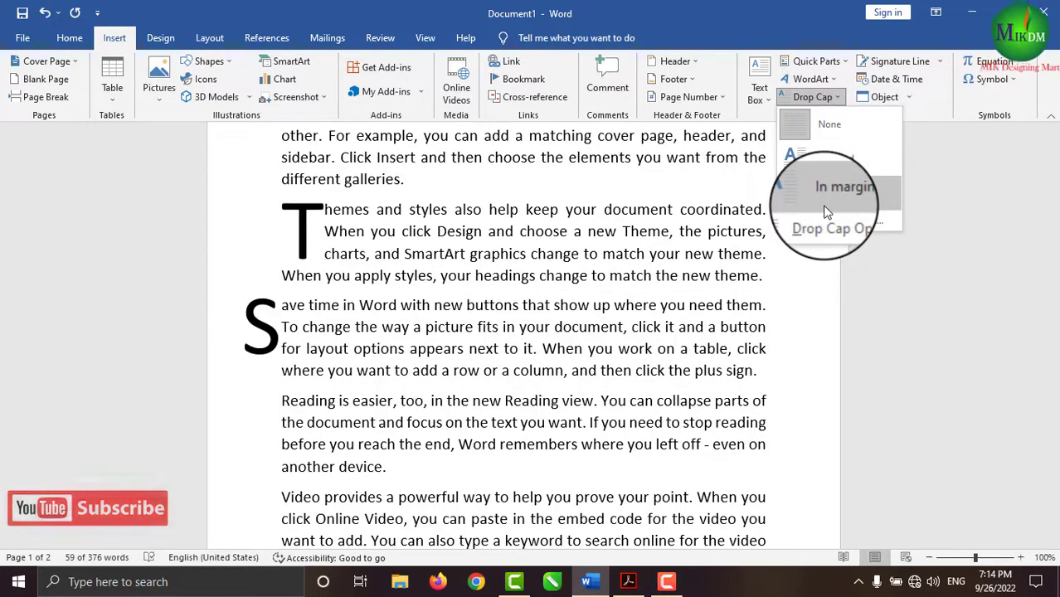
click(826, 210)
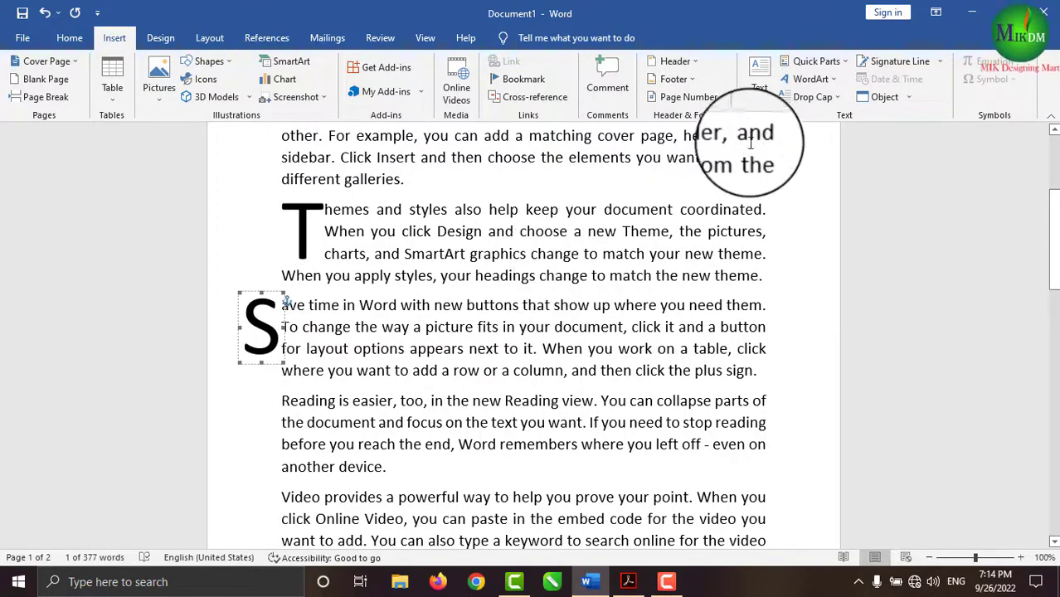
click(835, 107)
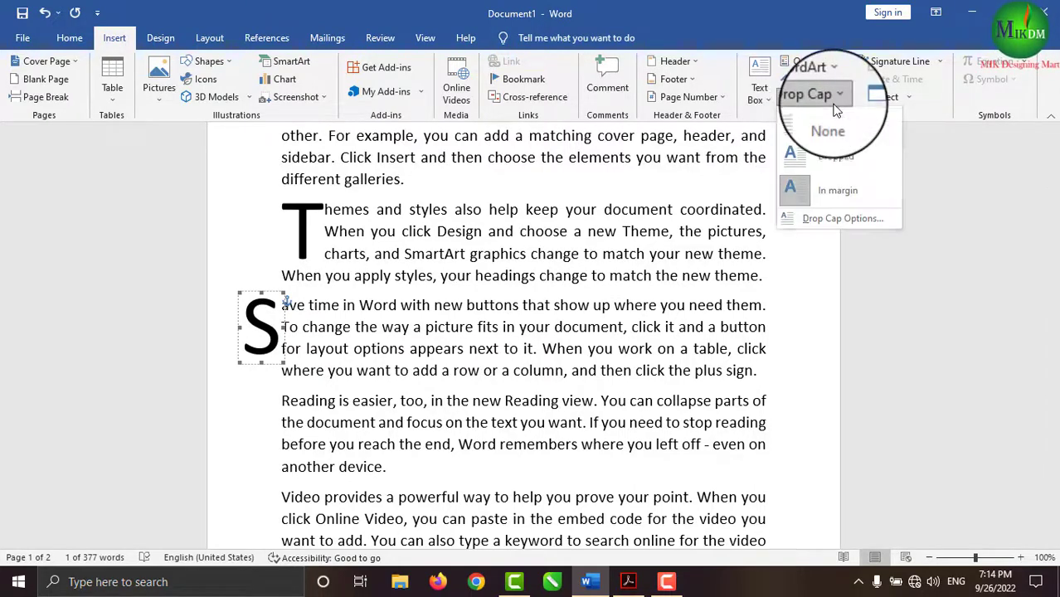
Open Drop Cap Options, try the +Headings CS font, then cancel the dialog.
click(846, 220)
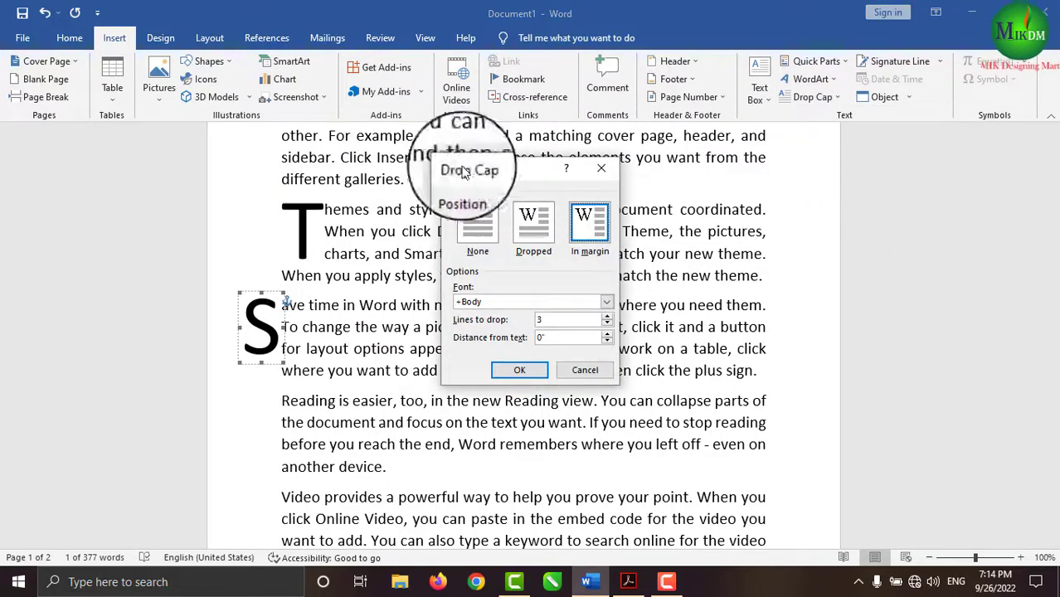
drag(521, 175, 597, 39)
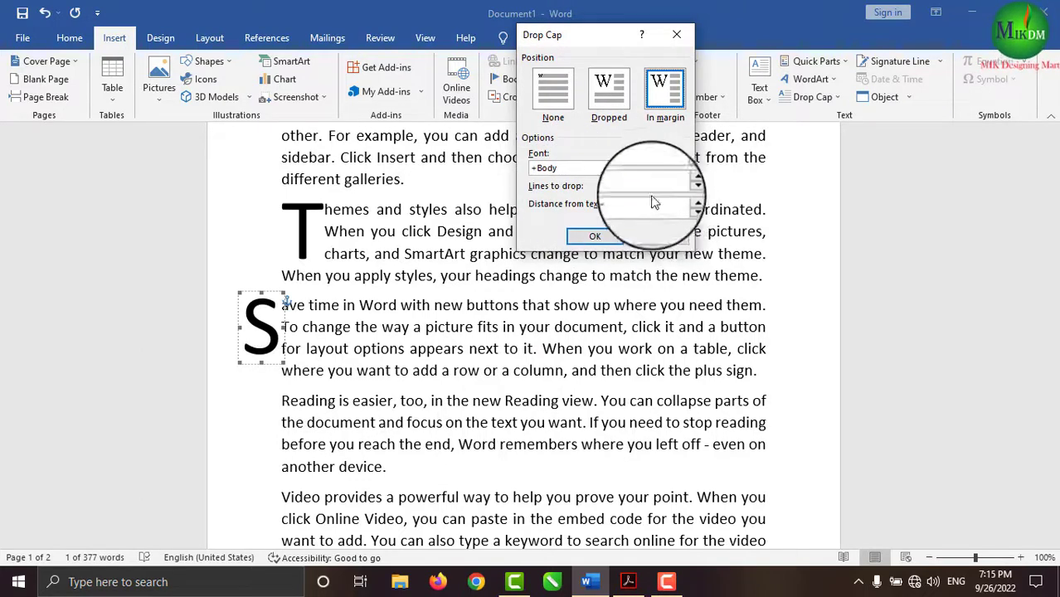
click(667, 169)
click(630, 214)
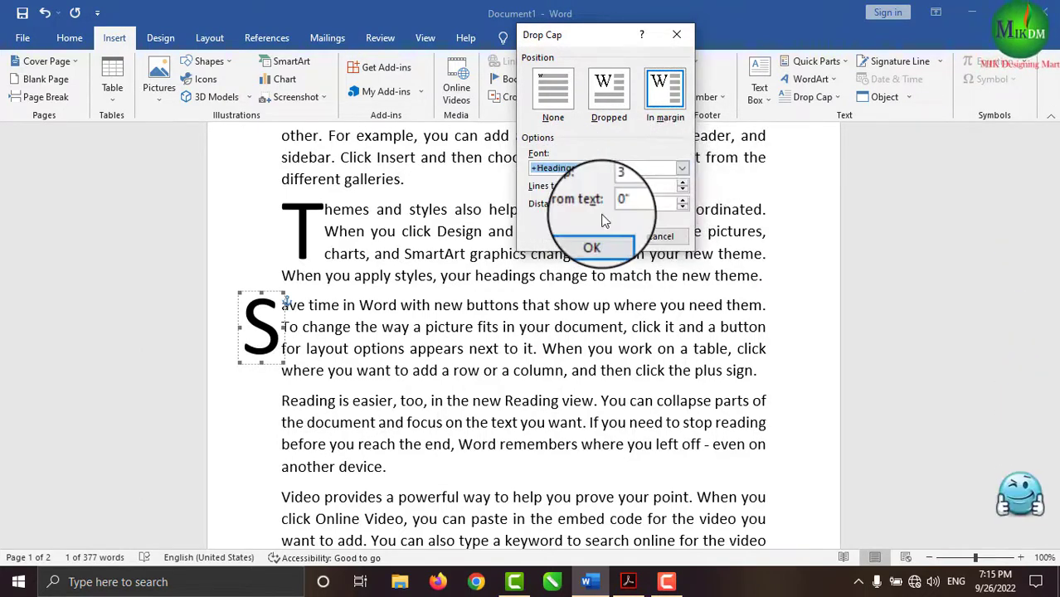
click(673, 239)
Select the 'Video provides' paragraph and choose the Dropped position in Drop Cap Options.
scroll(320, 448, down, 1)
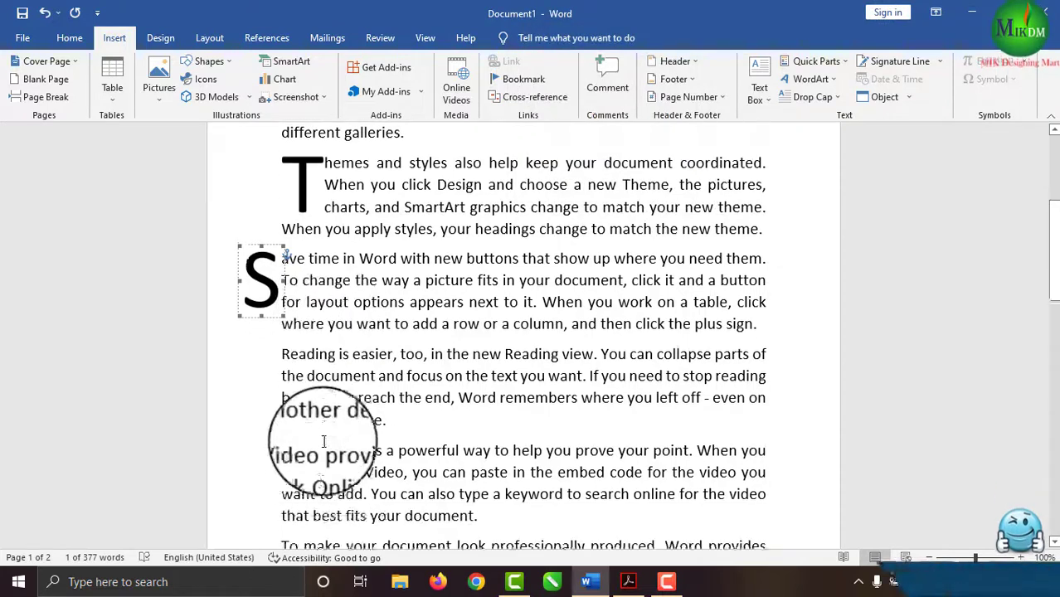
drag(282, 422, 498, 492)
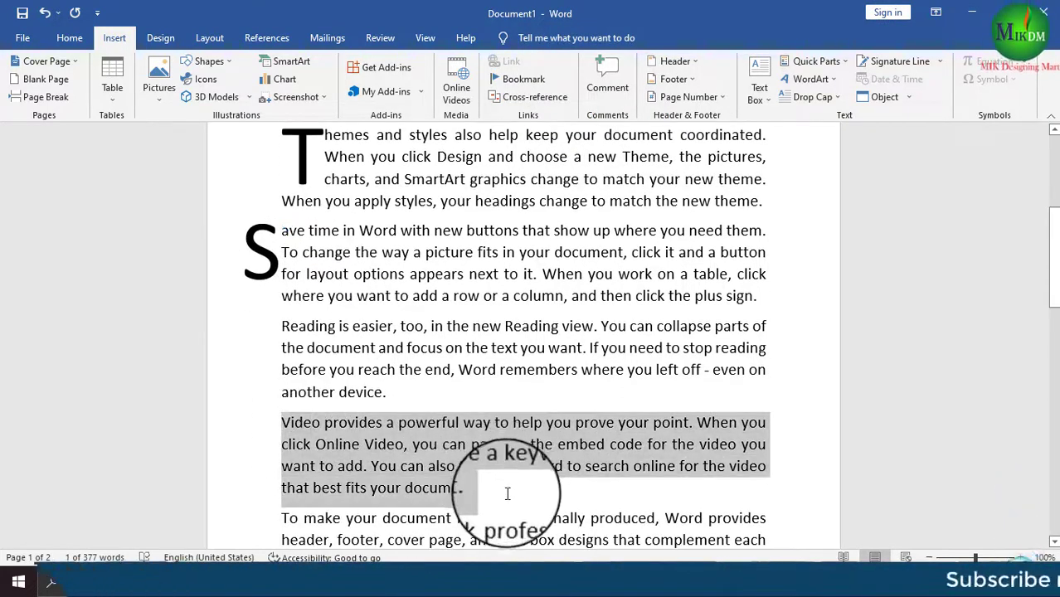
click(841, 103)
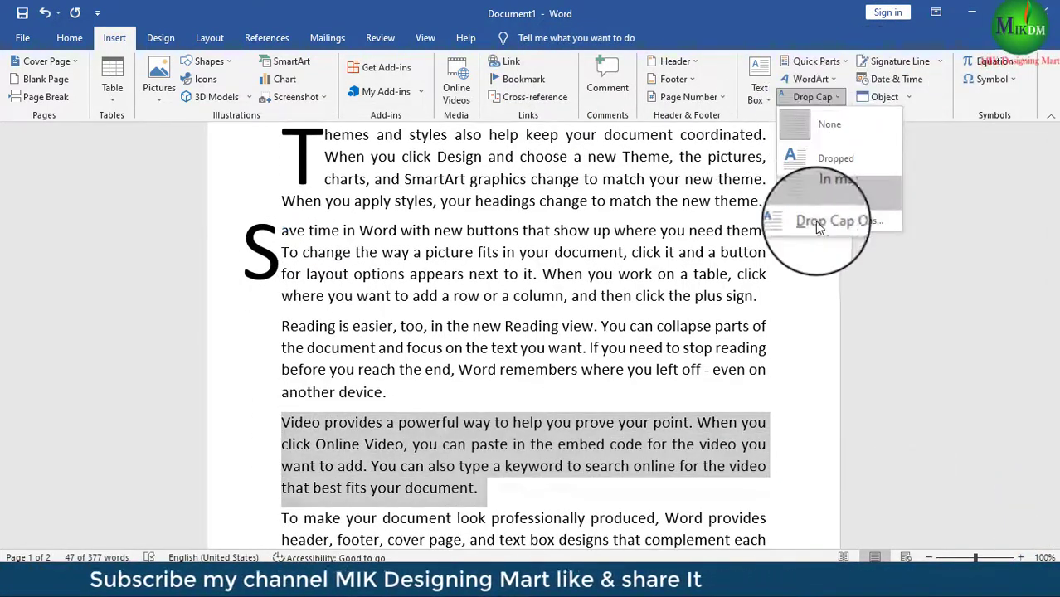
click(815, 220)
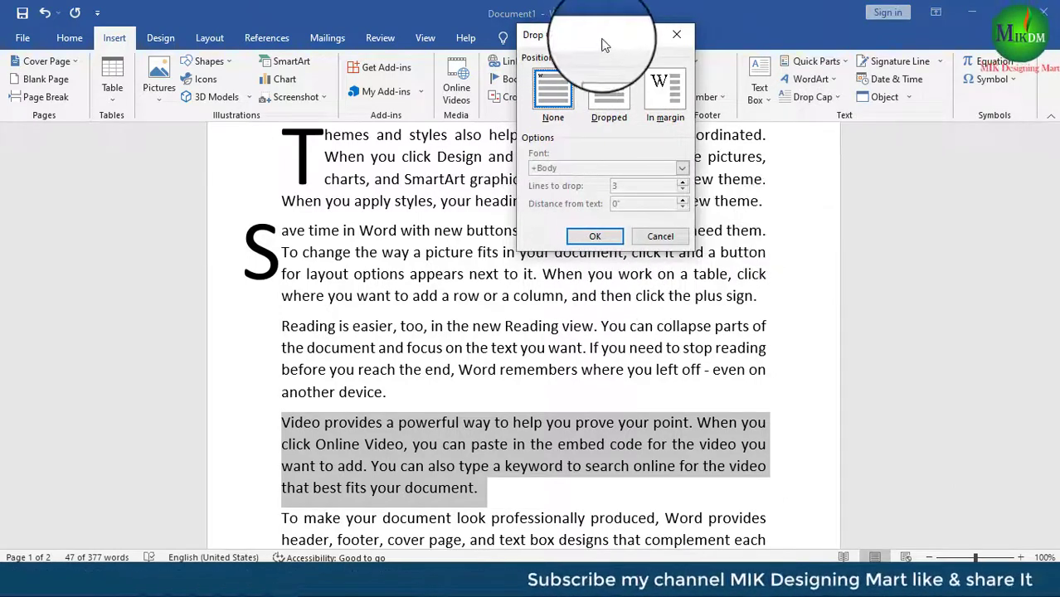
drag(605, 35, 739, 12)
click(751, 75)
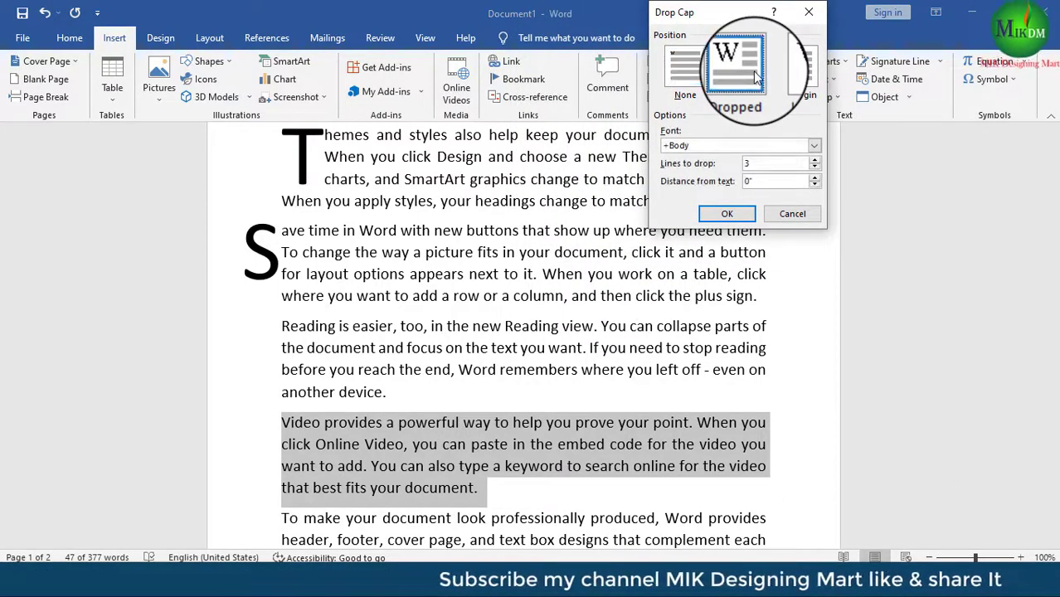
Set the drop cap font to Bahnschrift SemiBold Condensed and lines to drop to 5.
click(815, 146)
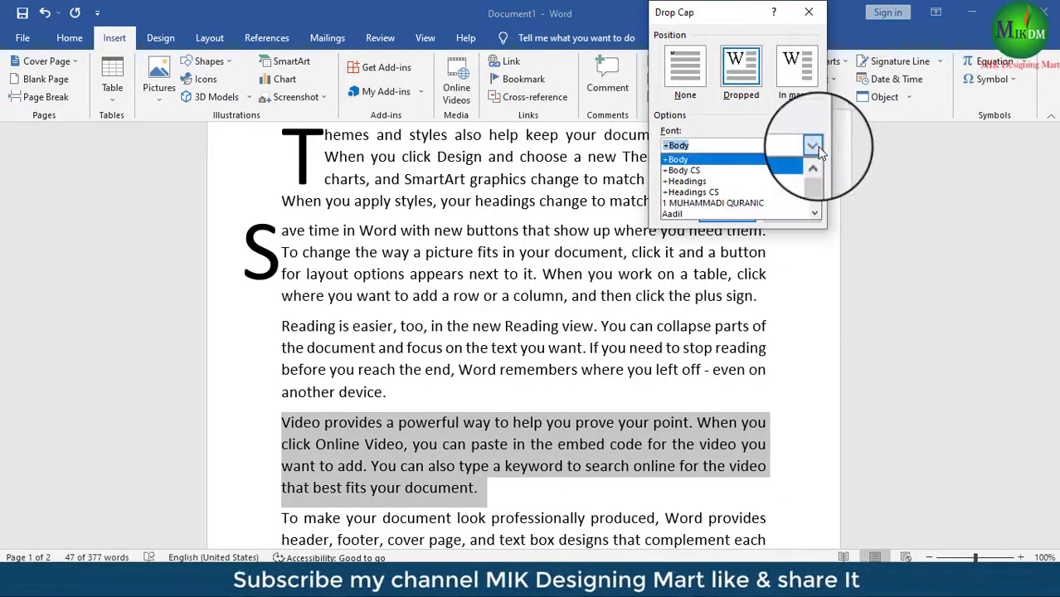
click(717, 191)
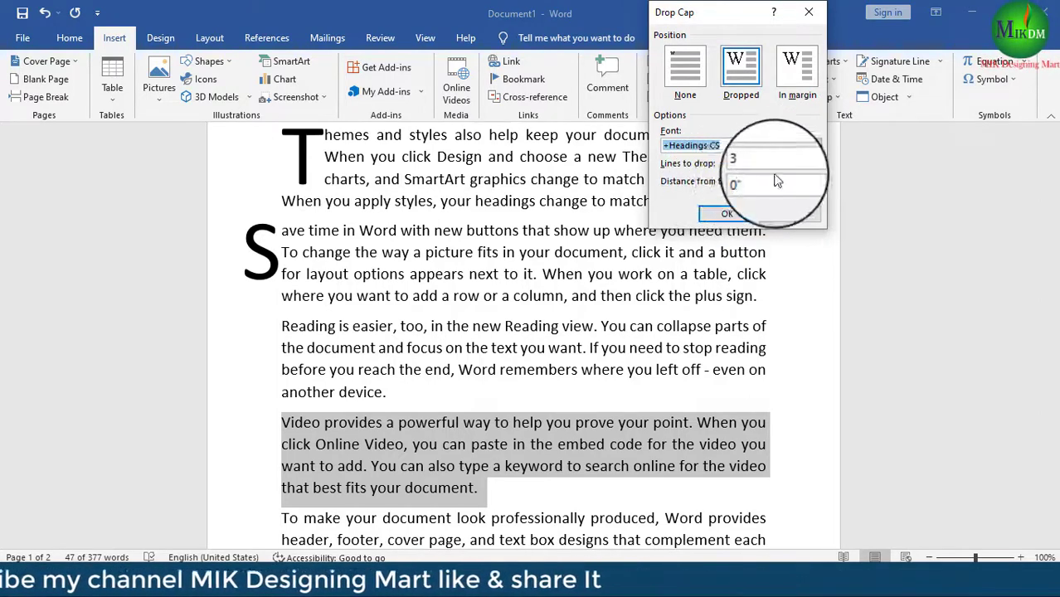
click(811, 147)
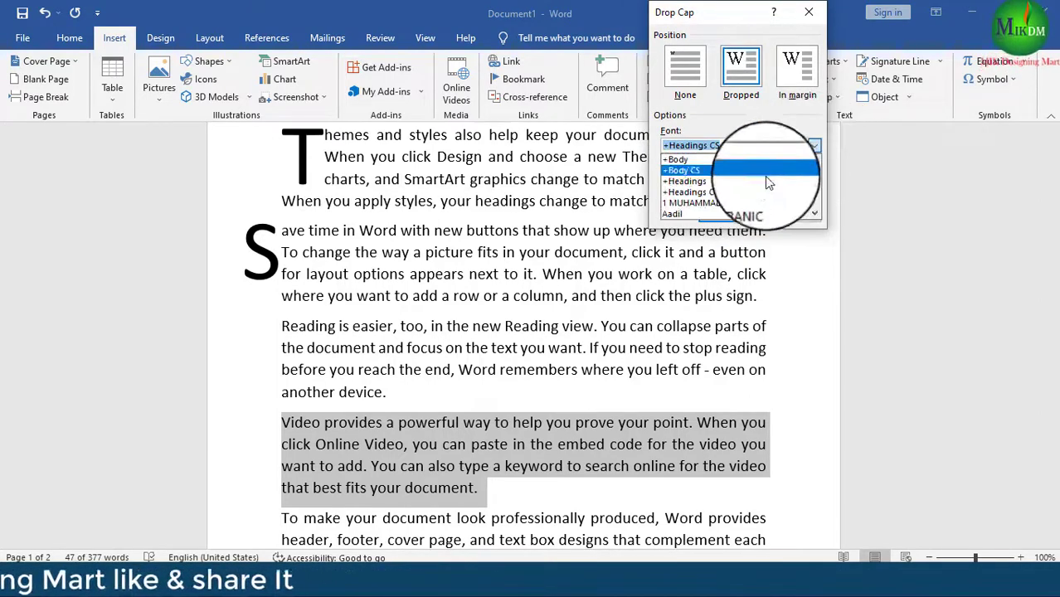
scroll(747, 191, down, 2)
scroll(709, 208, down, 2)
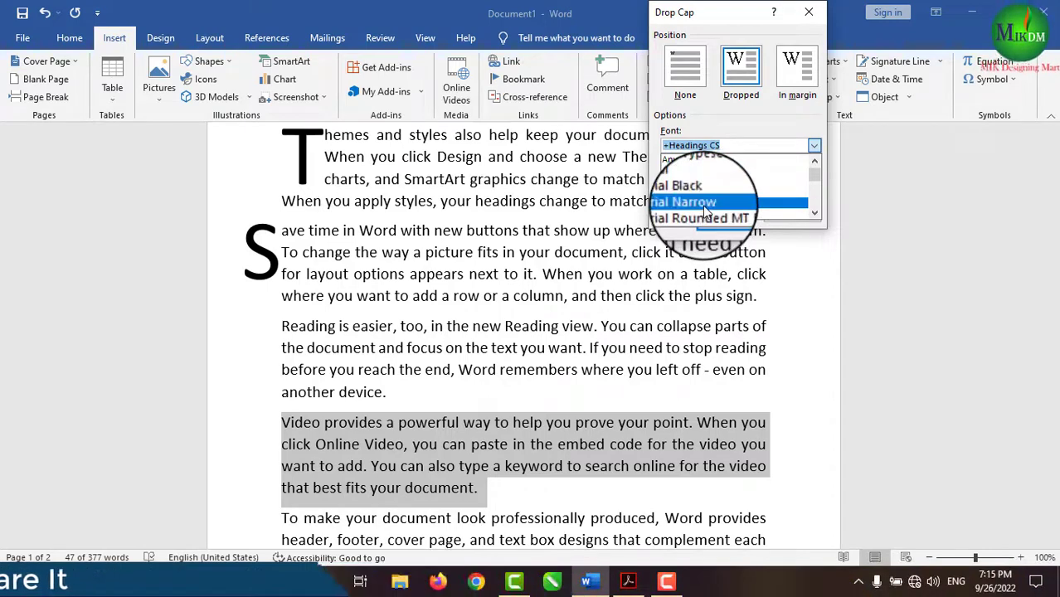
scroll(710, 204, down, 2)
click(705, 175)
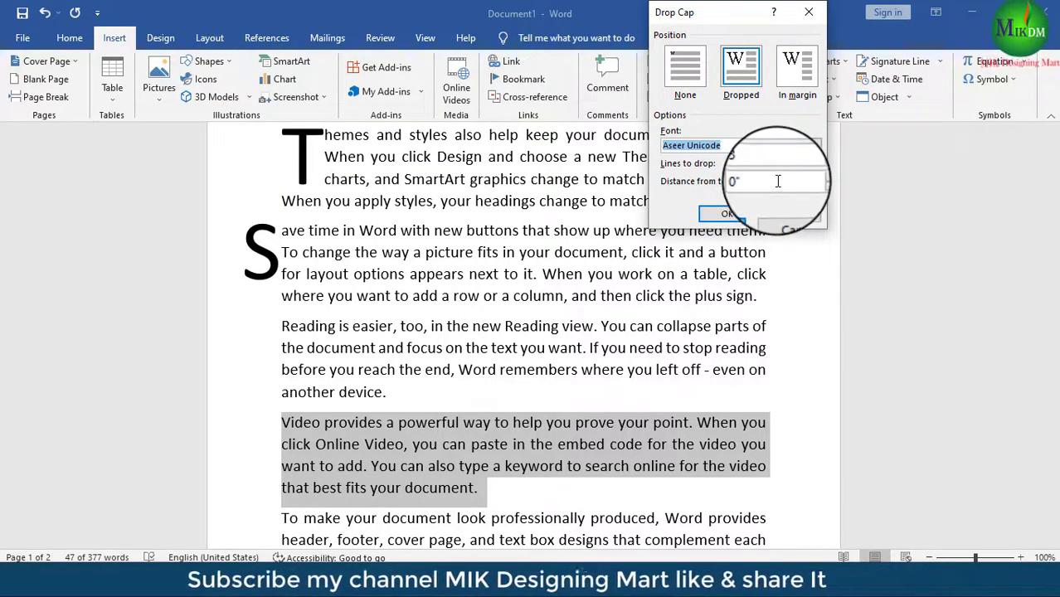
click(814, 145)
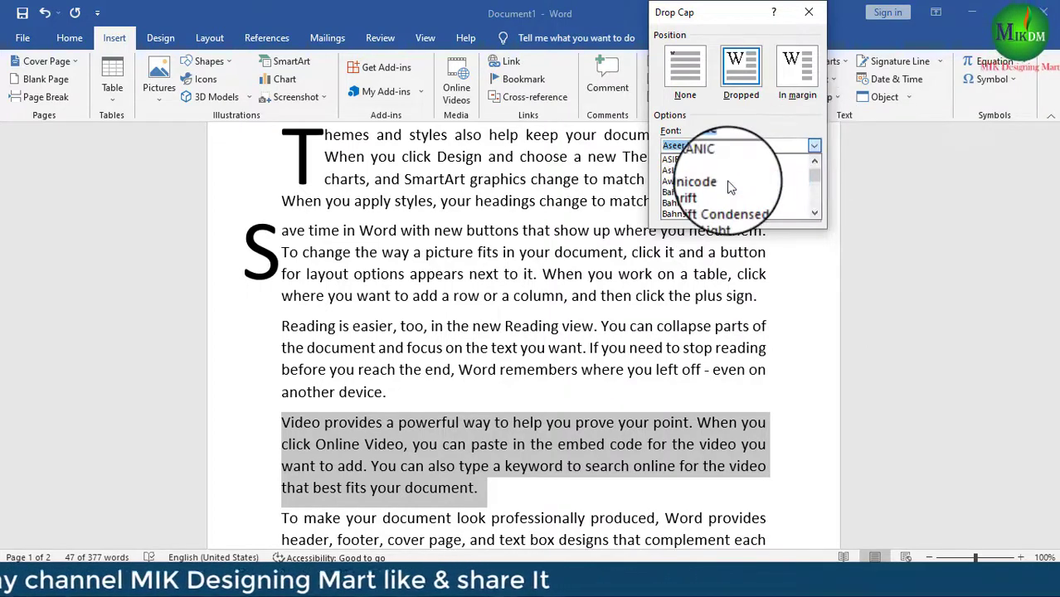
scroll(735, 187, down, 1)
scroll(729, 191, down, 2)
click(727, 190)
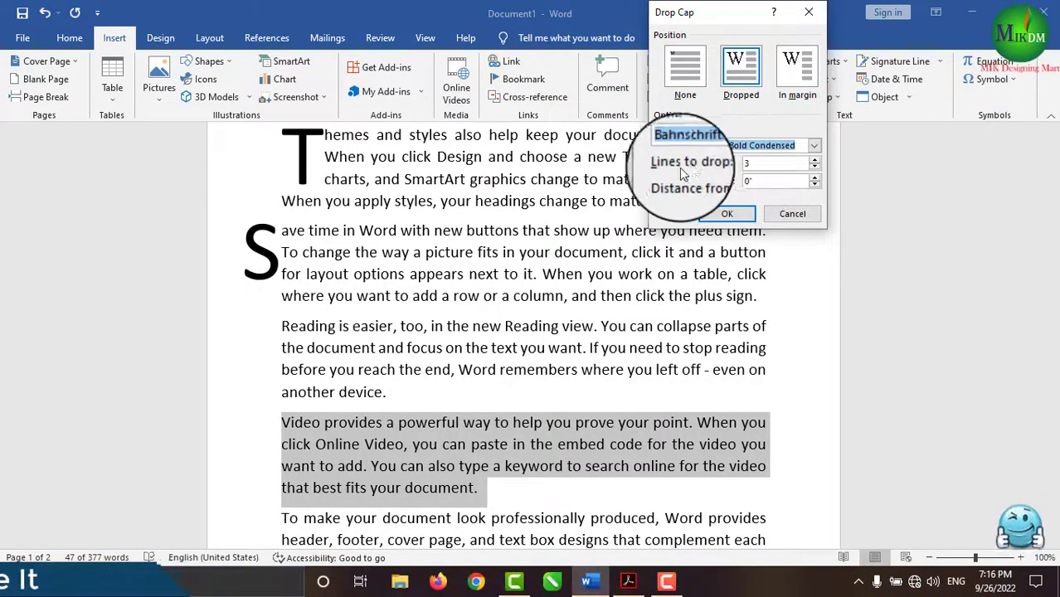
click(751, 163)
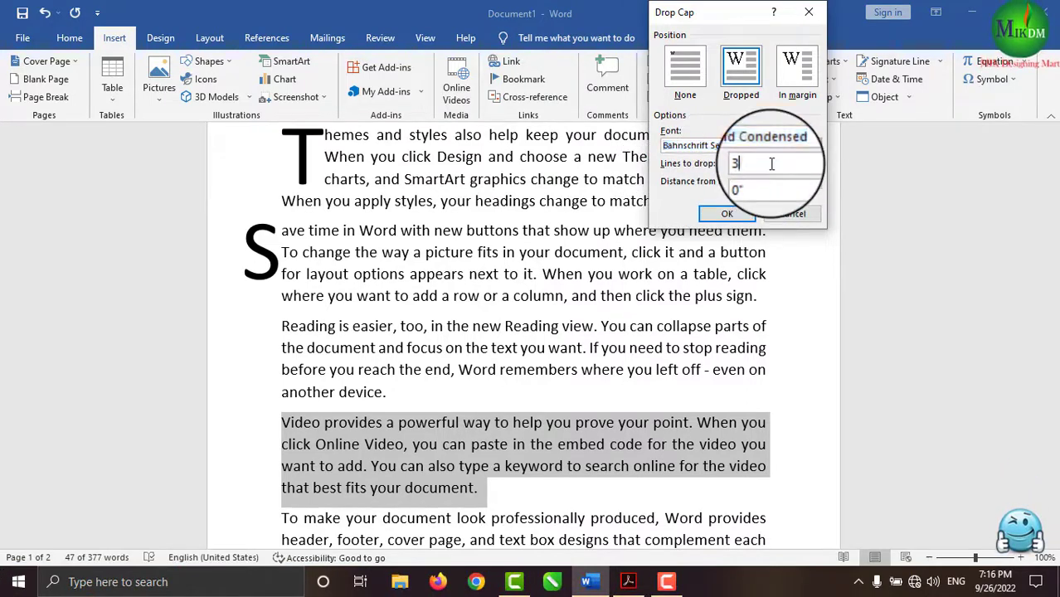
text(5)
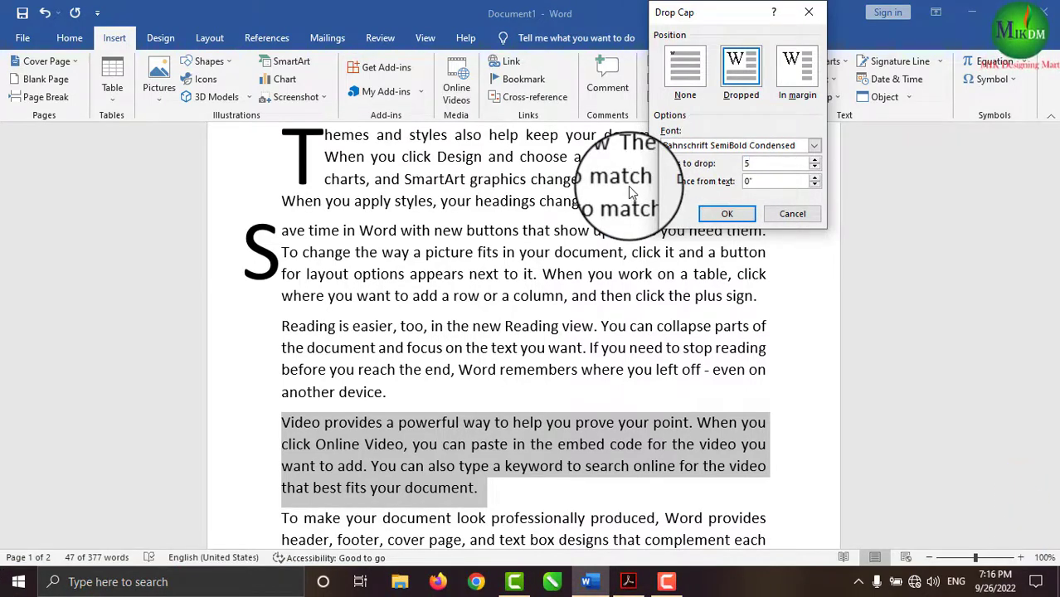
Confirm the options so the Video paragraph opens with a five-line condensed V, then deselect it.
click(713, 220)
scroll(508, 402, down, 2)
scroll(461, 331, down, 3)
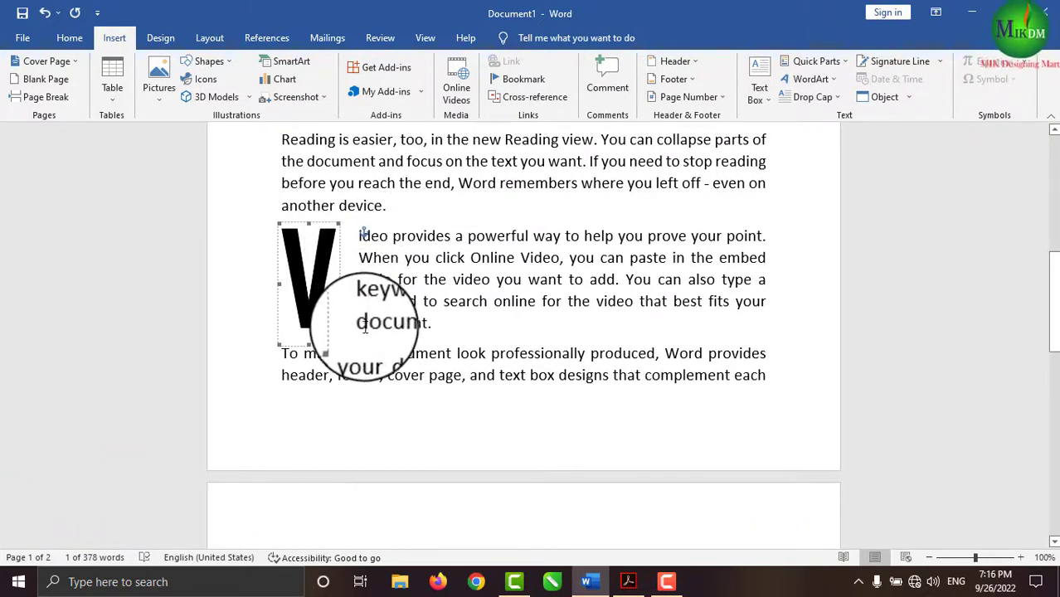
click(341, 289)
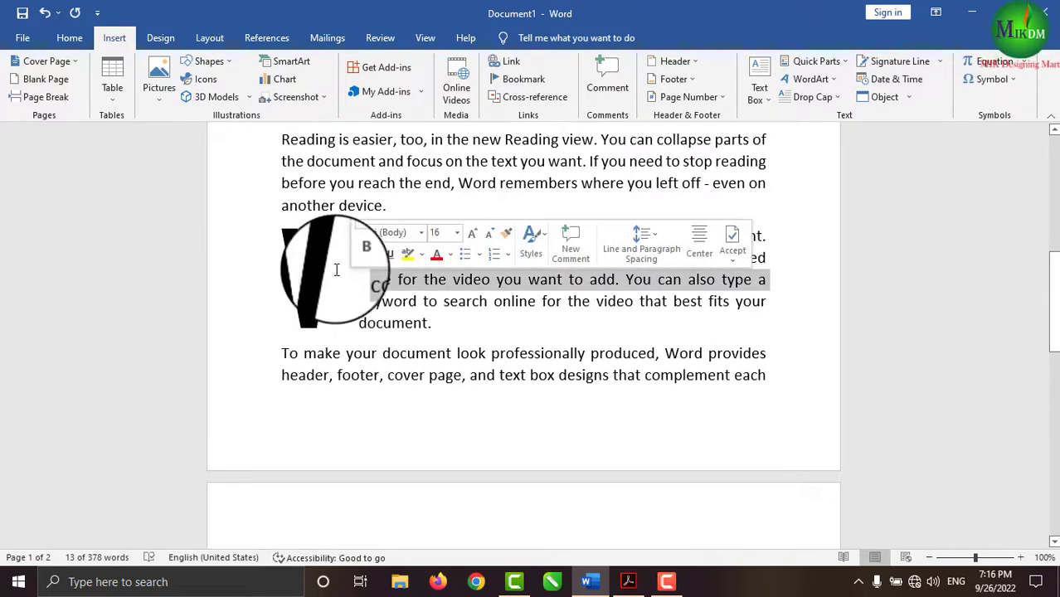
click(358, 281)
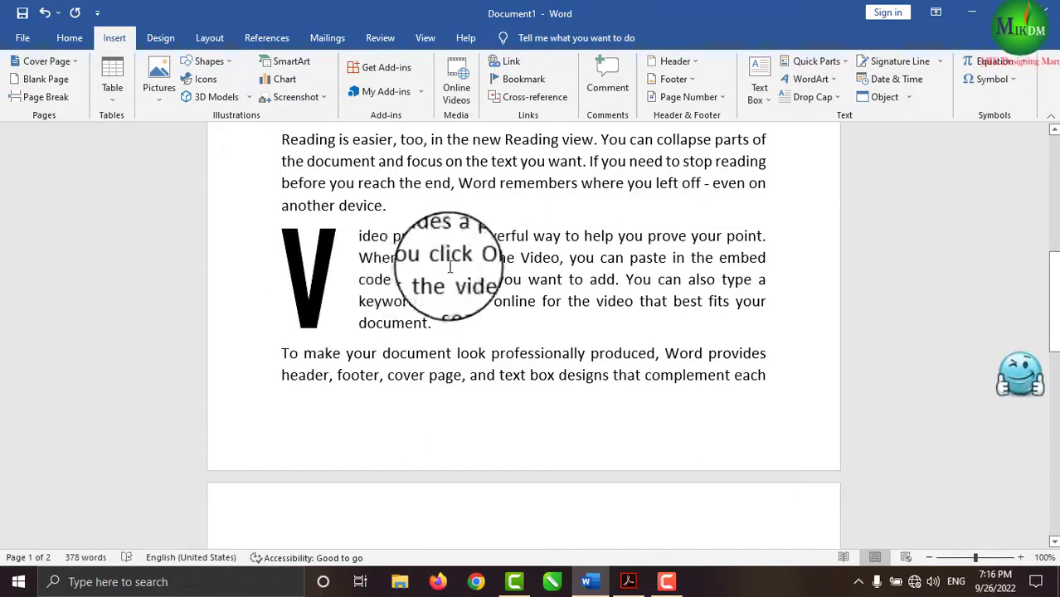